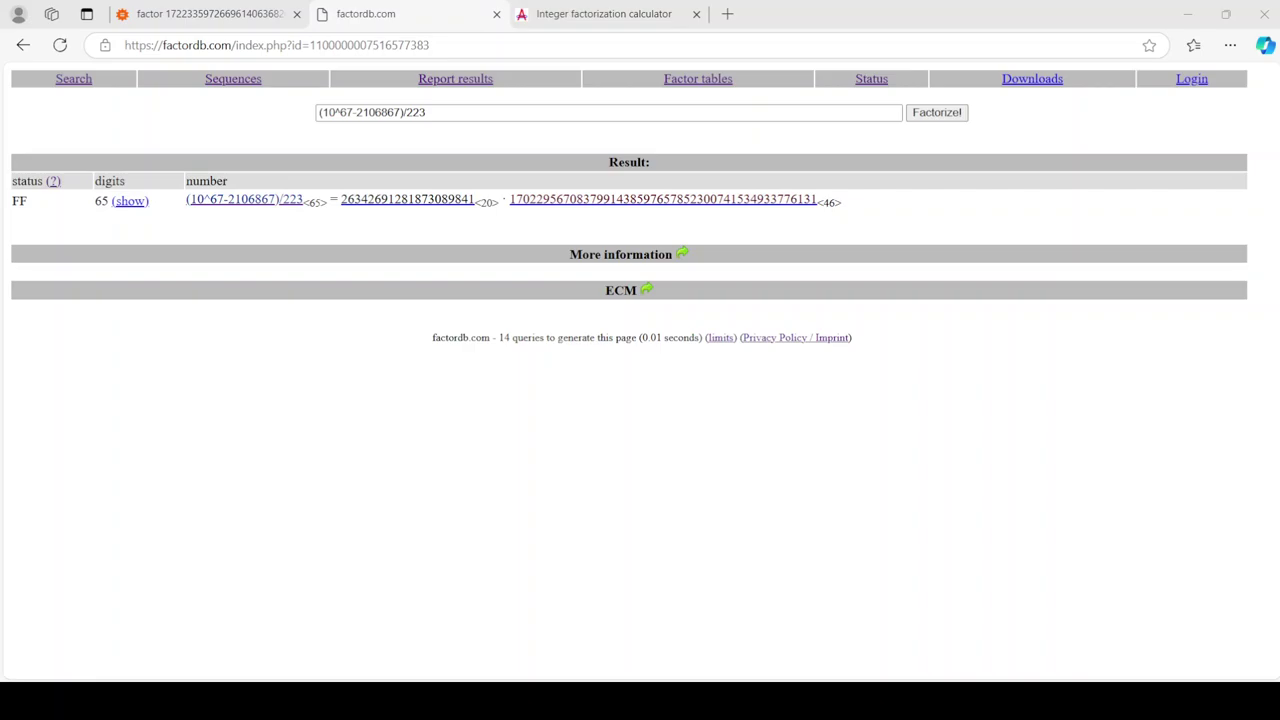
# Glance at the calculator tab, then go to factordb's database statistics page
pyautogui.hotkey('ctrl', 'Tab')
pyautogui.hotkey('ctrl', 'shift', 'Tab')
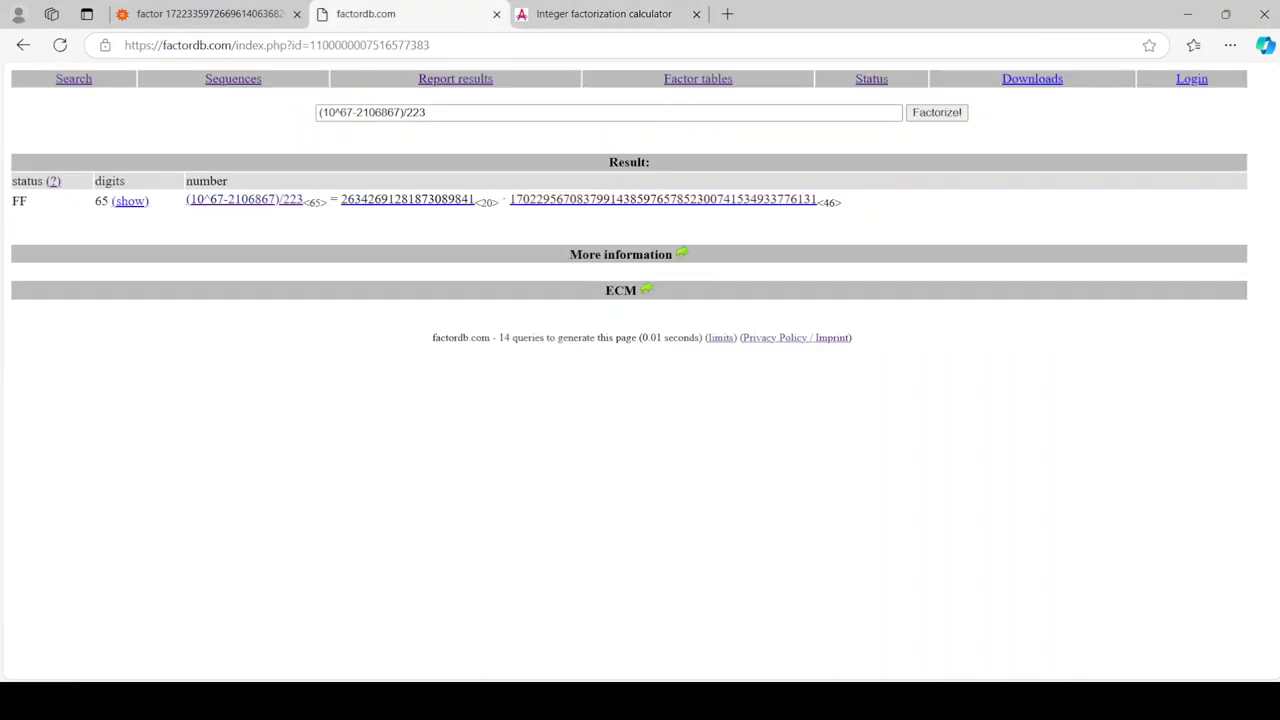
pyautogui.click(871, 78)
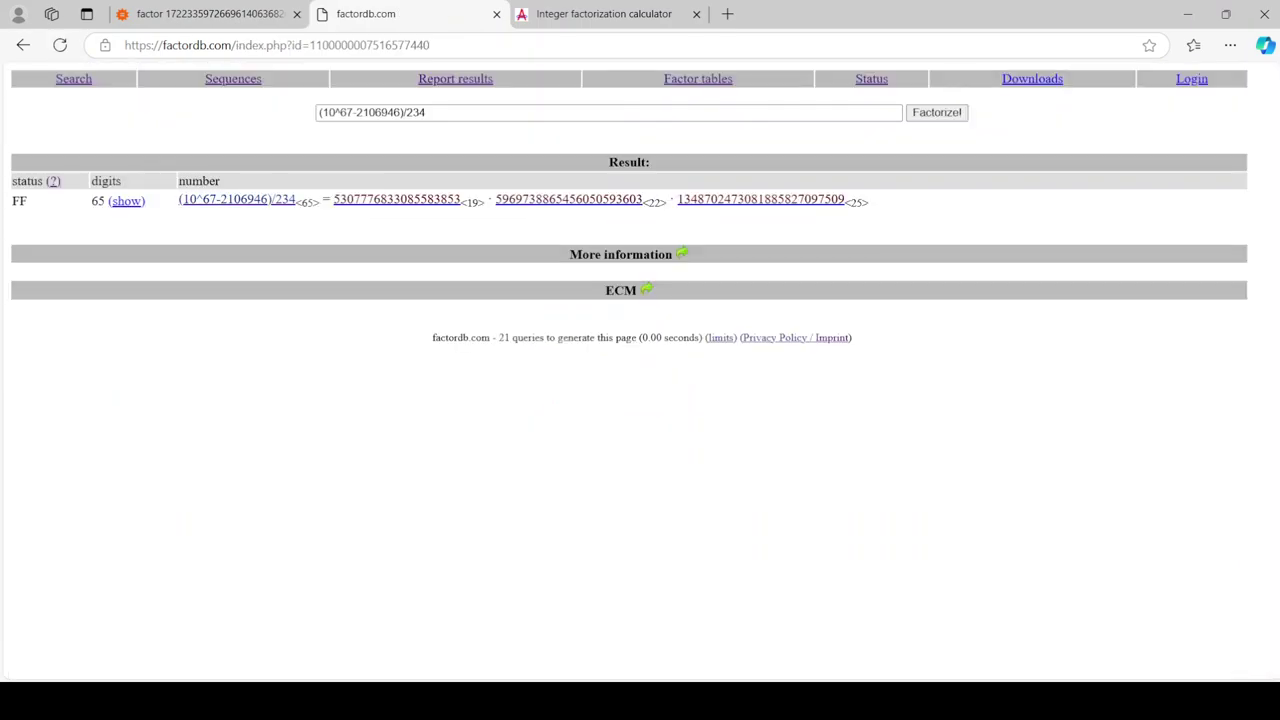
pyautogui.click(871, 78)
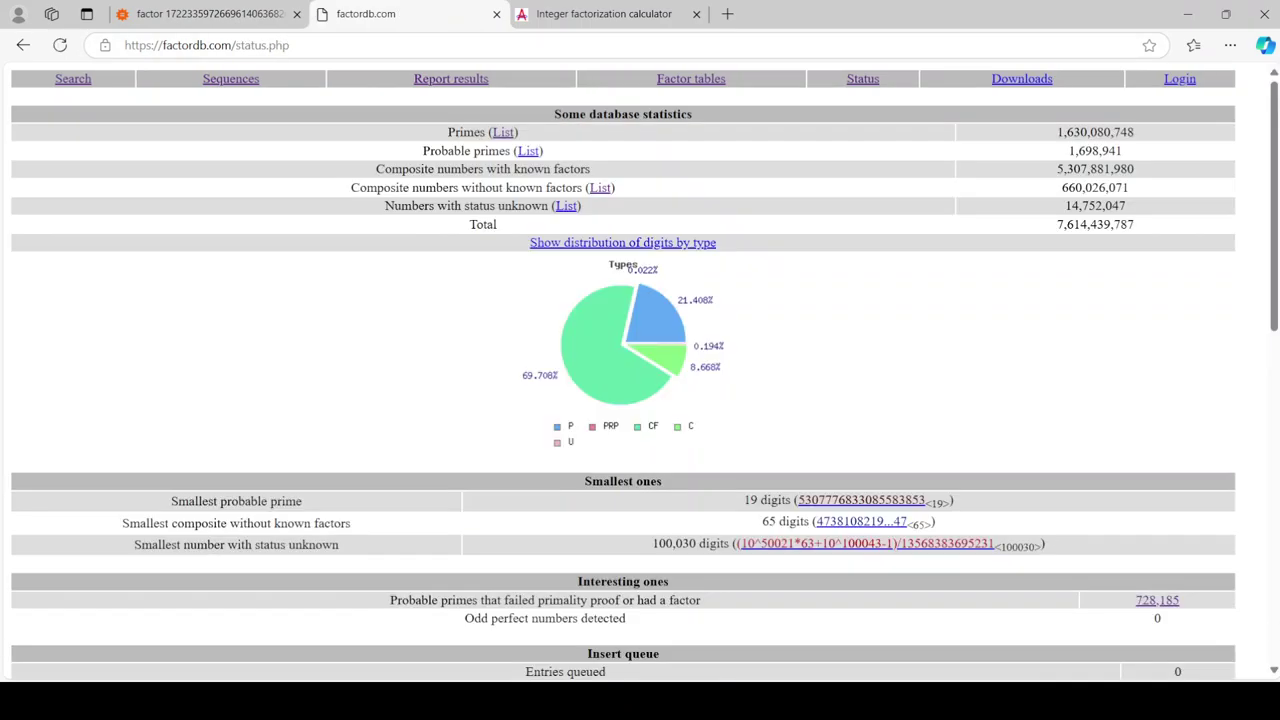
pyautogui.click(860, 426)
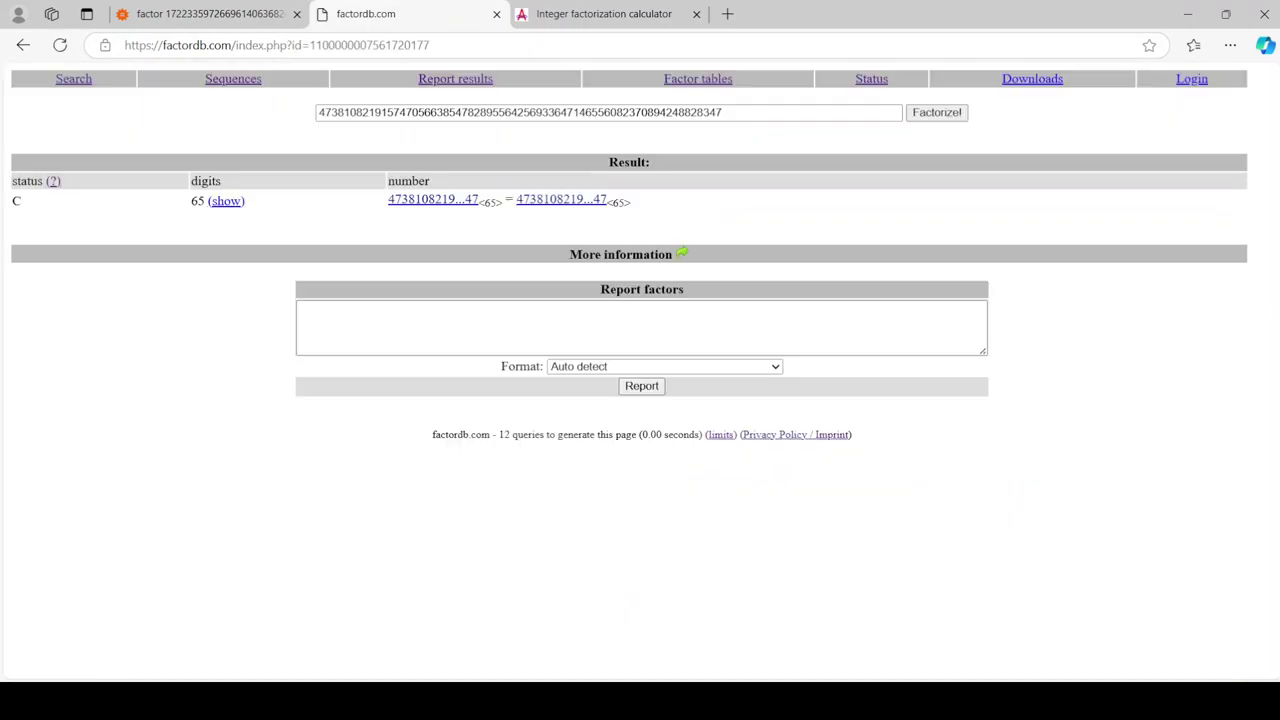
pyautogui.hotkey('ctrl', '1')
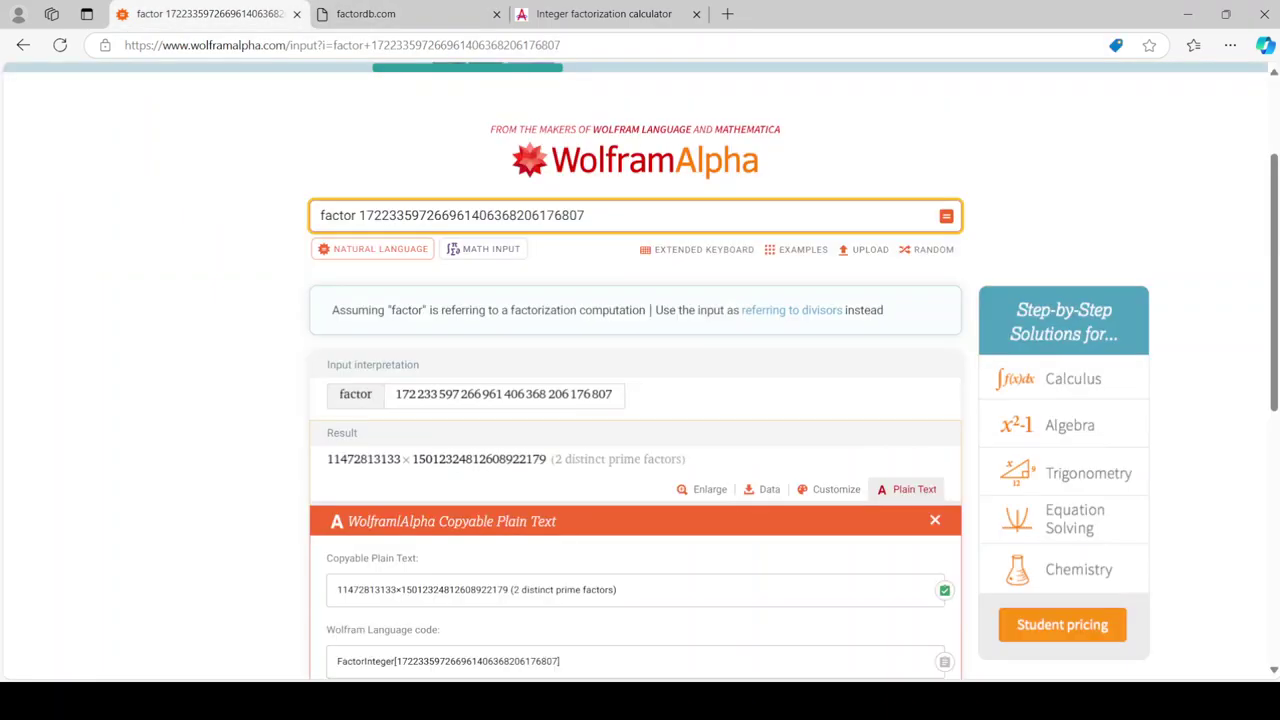
pyautogui.doubleClick(470, 215)
pyautogui.hotkey('ctrl', 'v')
pyautogui.press('Return')
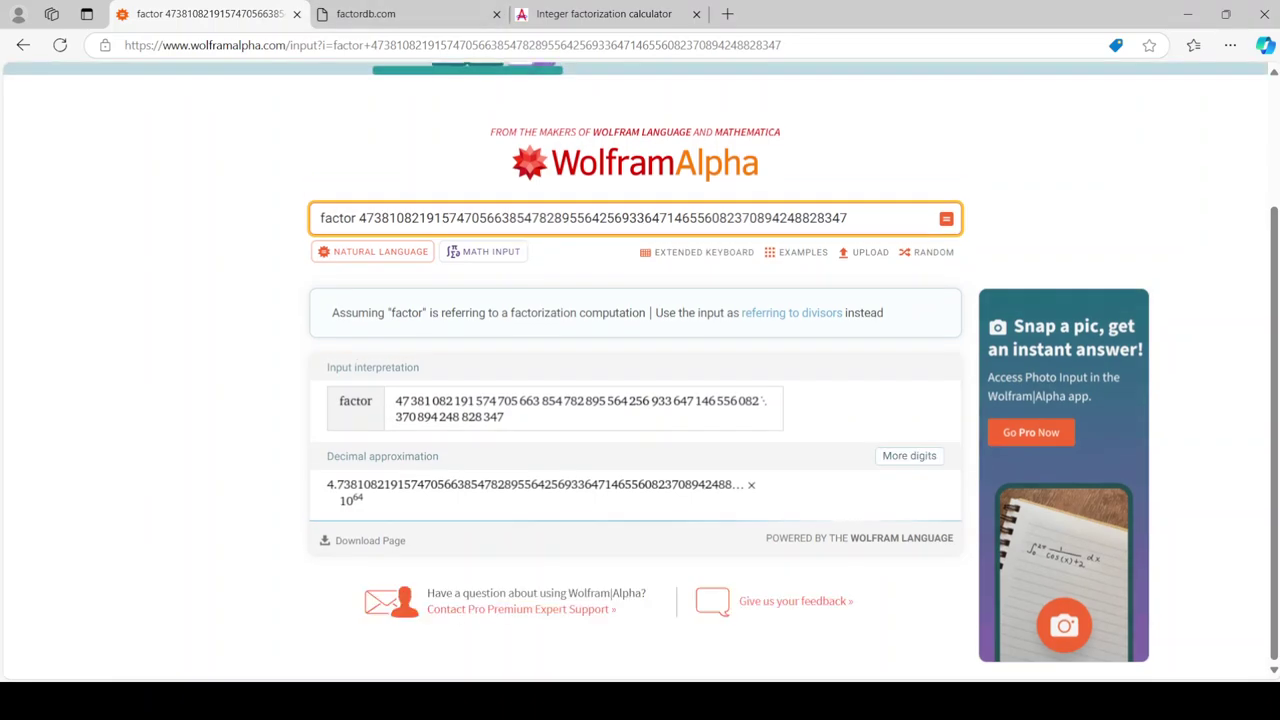
pyautogui.click(400, 13)
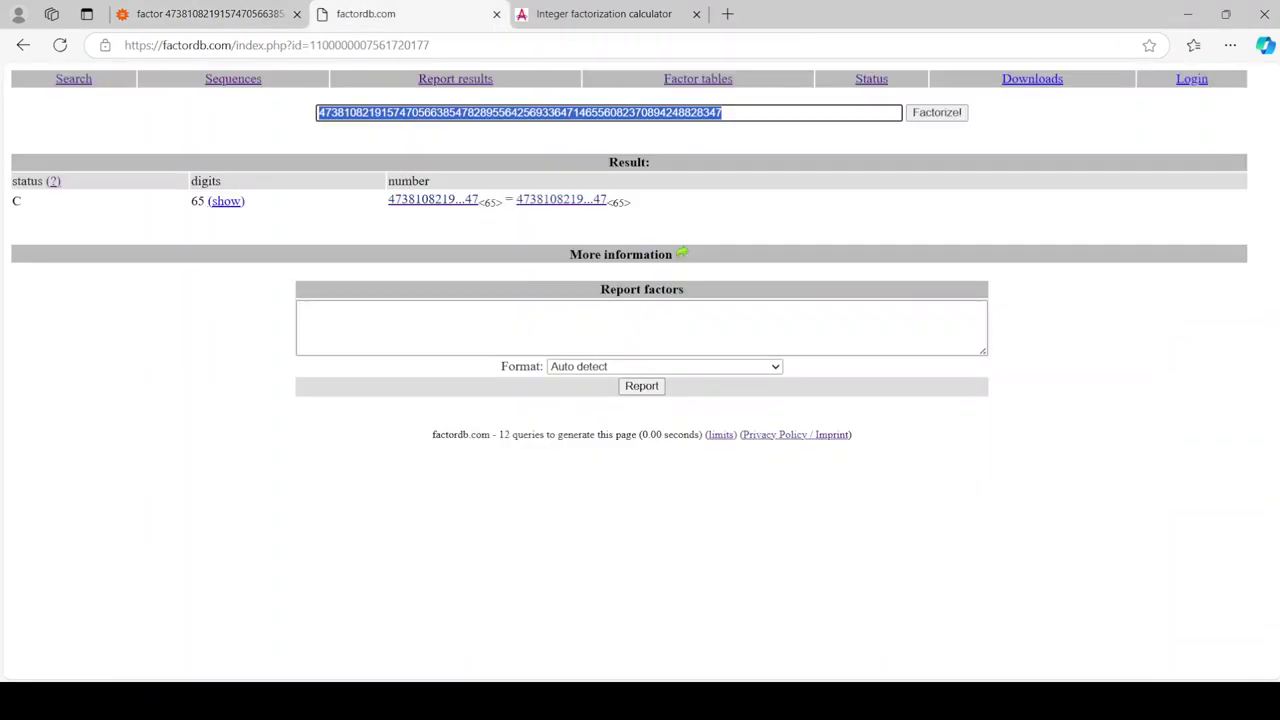
pyautogui.press('F5')
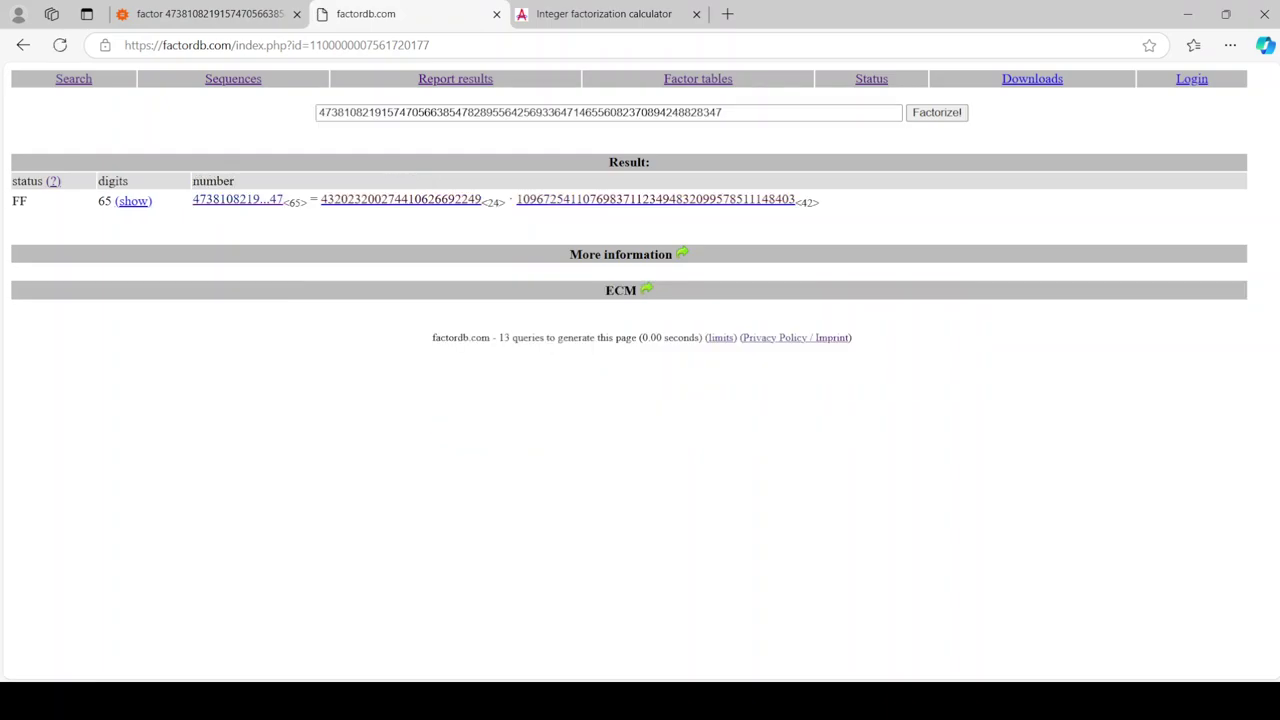
pyautogui.hotkey('alt', 'Left')
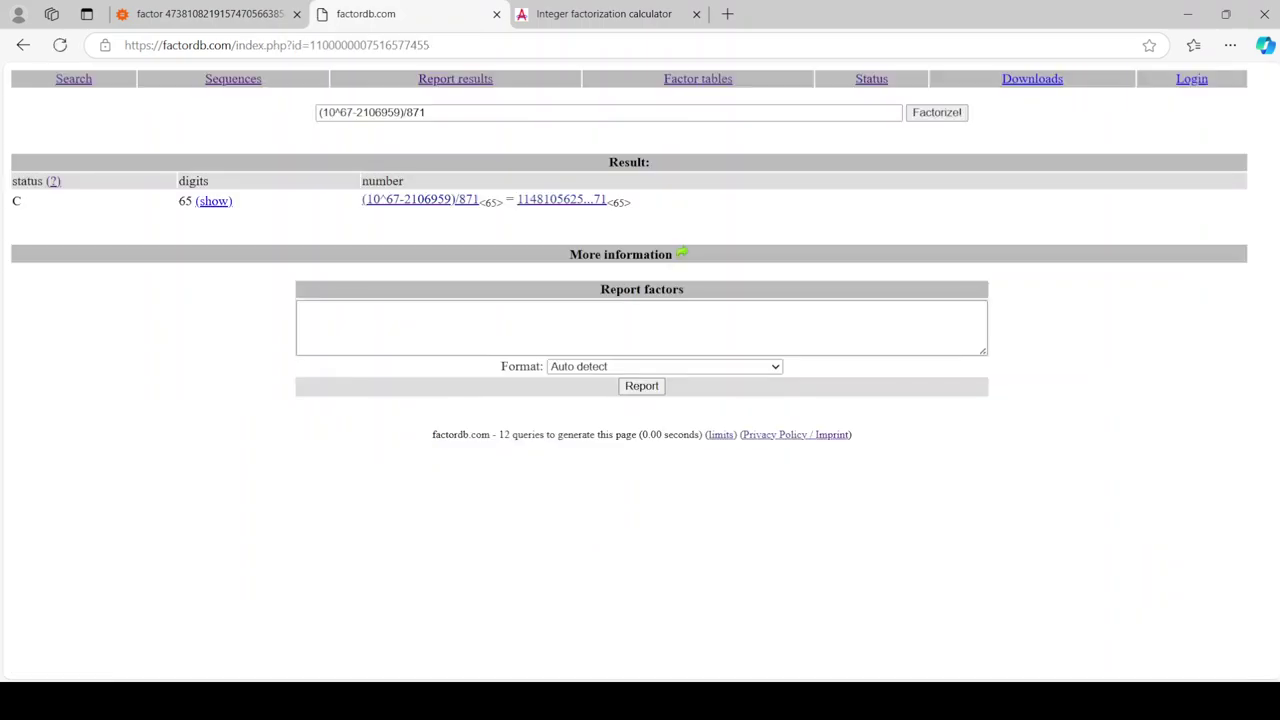
pyautogui.moveTo(428, 112); pyautogui.dragTo(318, 112)
# Factor (10^67-2106959)/871 in the Alpertron calculator
pyautogui.click(604, 13)
pyautogui.scroll(5, 640, 400)
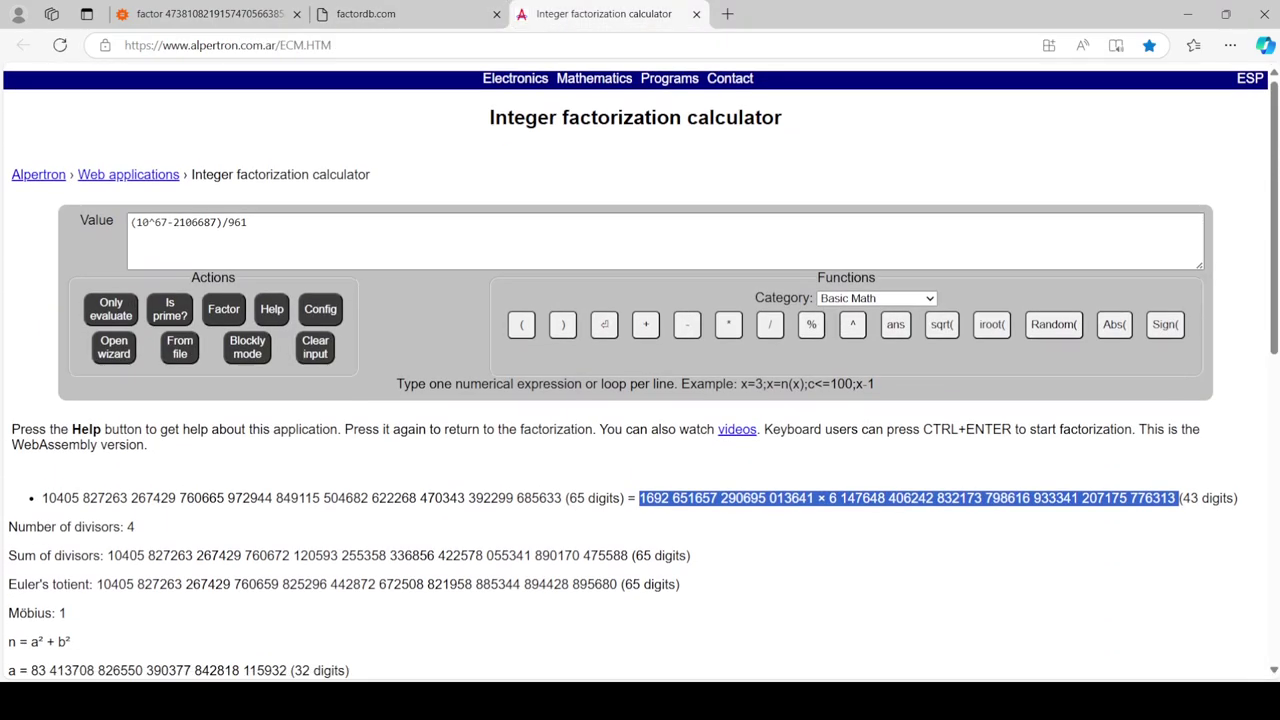
pyautogui.moveTo(248, 213); pyautogui.dragTo(228, 213)
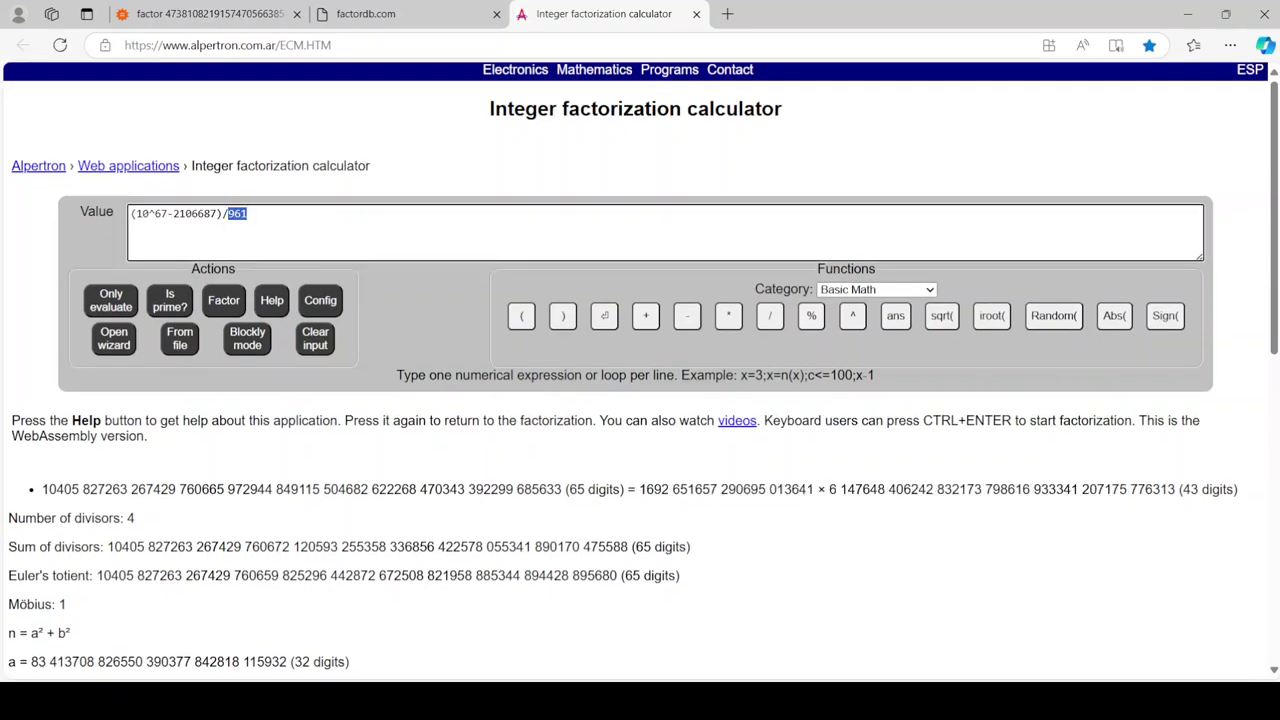
pyautogui.hotkey('ctrl', 'a')
pyautogui.write('(10^67-2106959)/871')
pyautogui.hotkey('ctrl', 'Return')
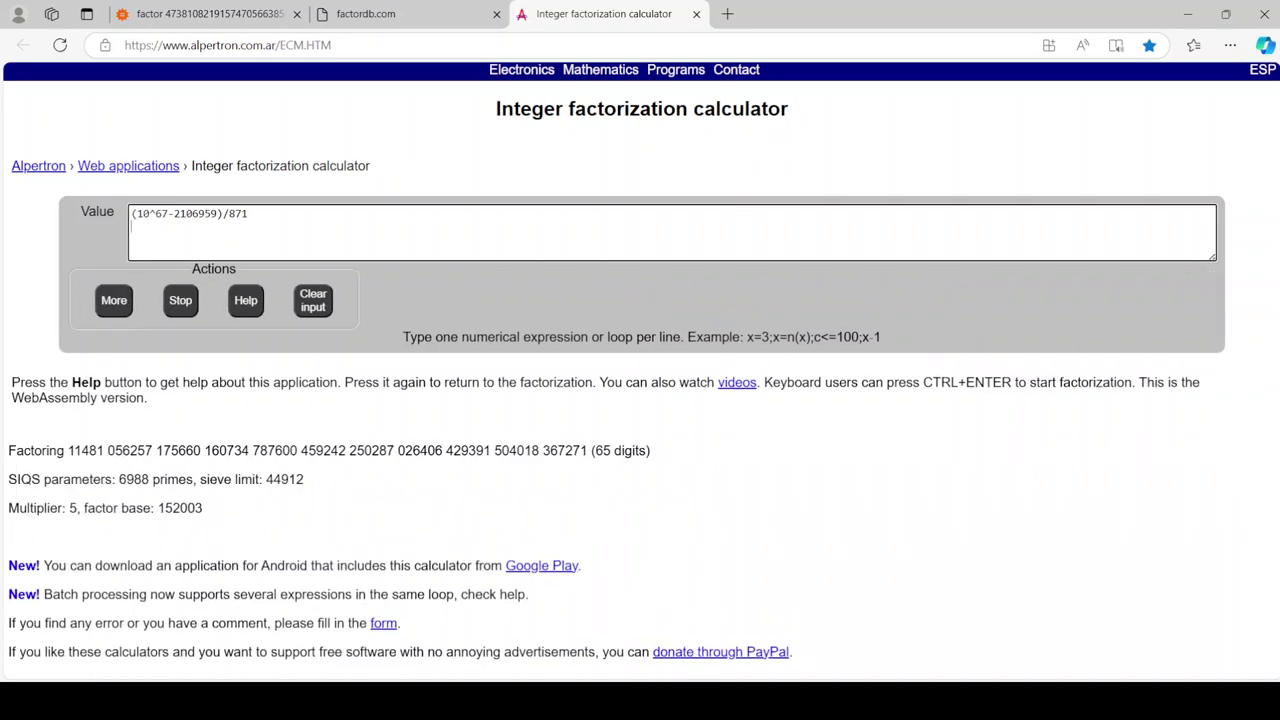
pyautogui.scroll(-1, 640, 400)
# Reload the factordb result page and return to the database statistics
pyautogui.hotkey('ctrl', 'shift', 'Tab')
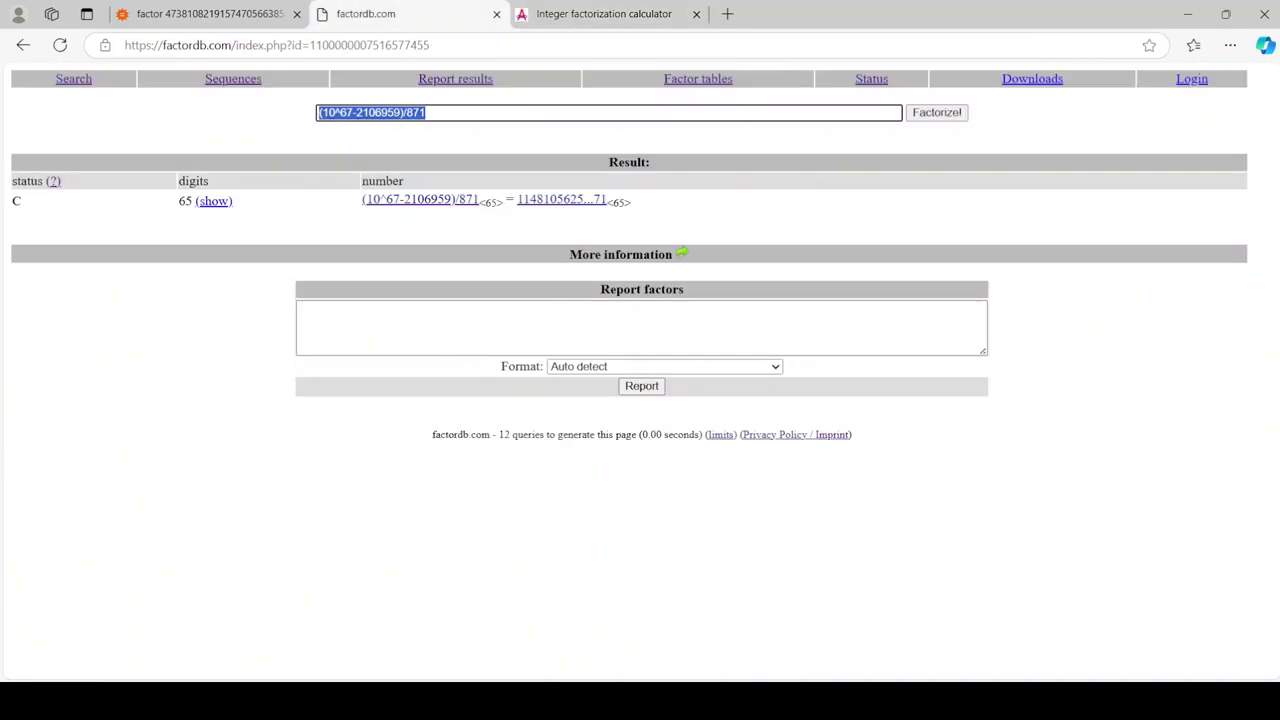
pyautogui.press('F5')
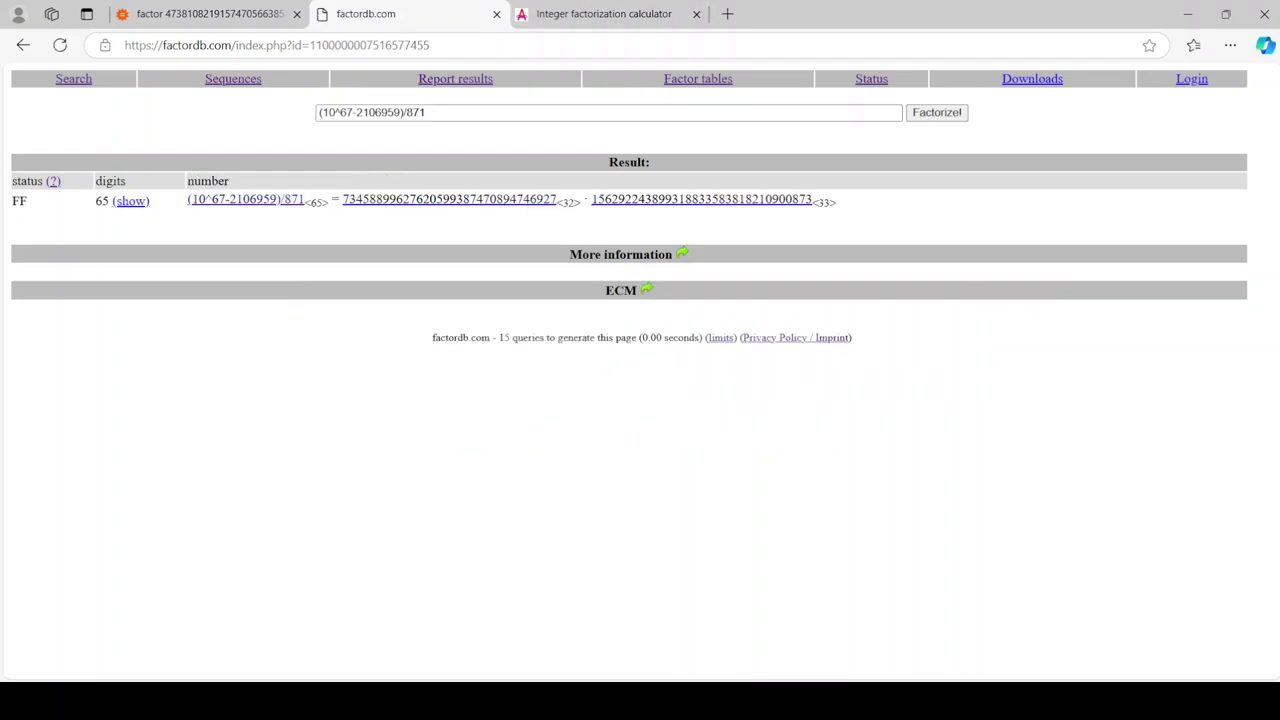
pyautogui.click(871, 78)
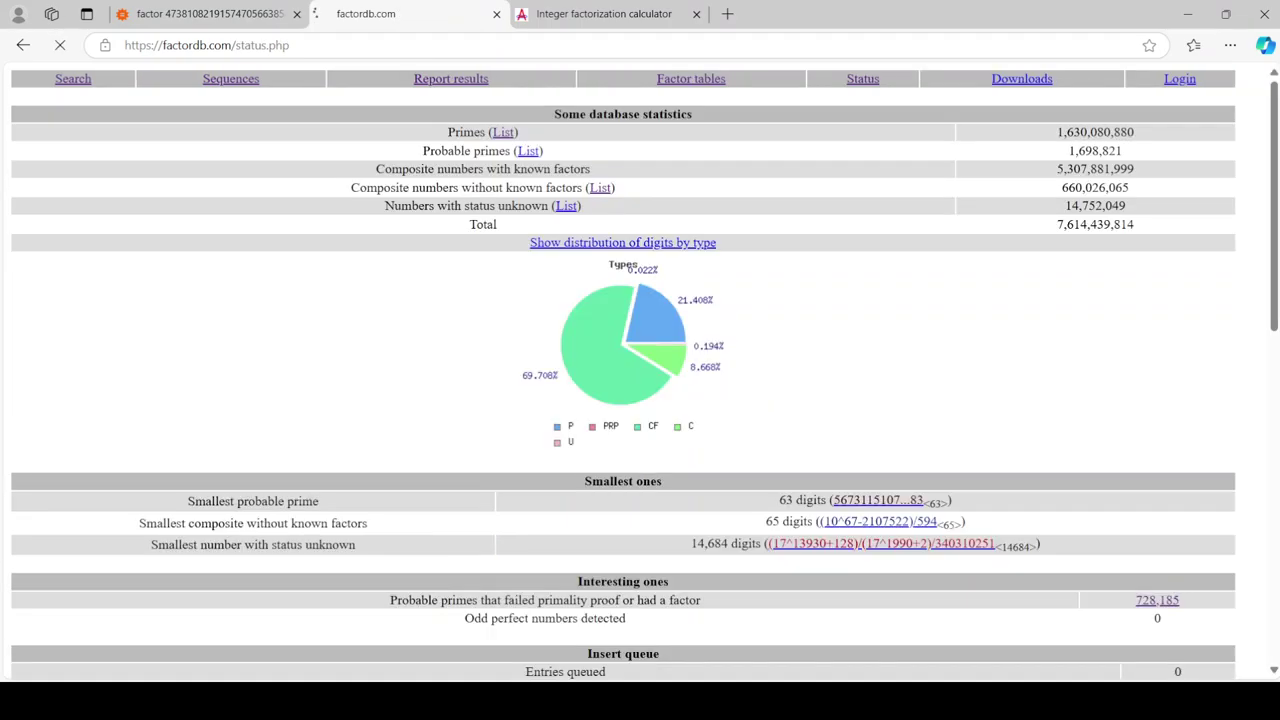
# Factor (10^67-2107522)/594 in Alpertron and copy its 20- and 45-digit factors
pyautogui.click(878, 521)
pyautogui.tripleClick(370, 112)
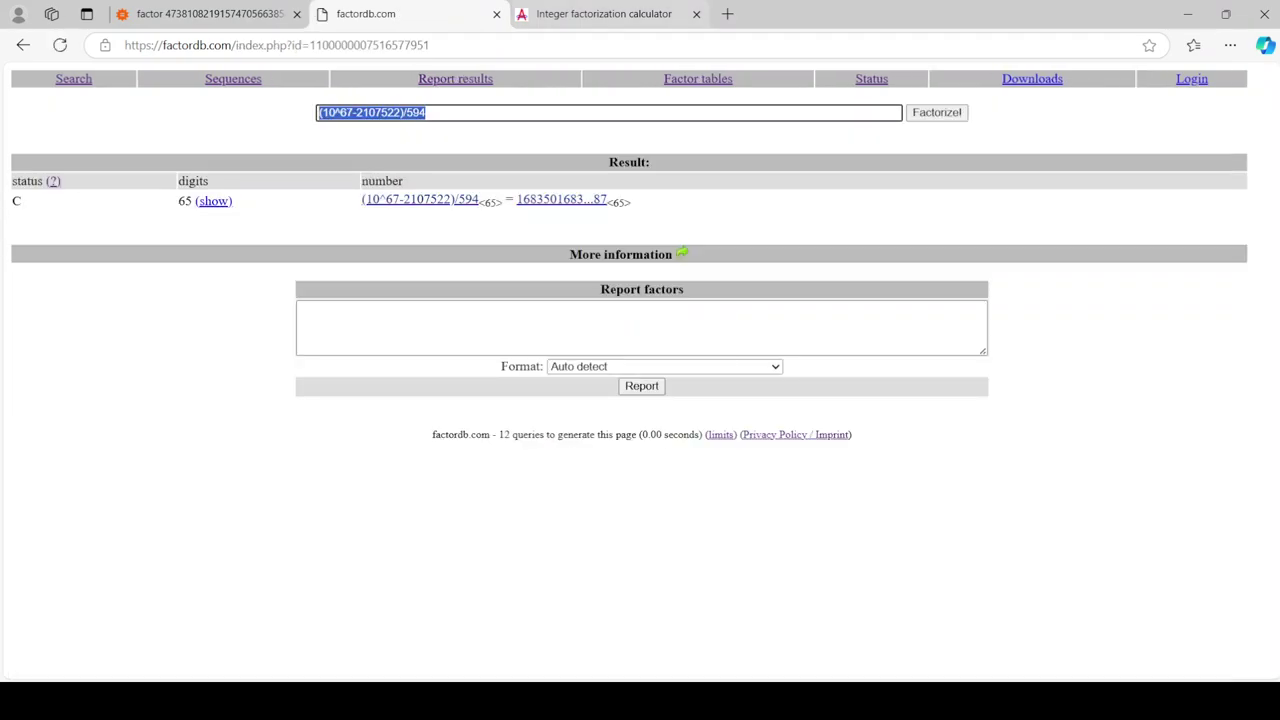
pyautogui.click(604, 13)
pyautogui.scroll(1, 640, 400)
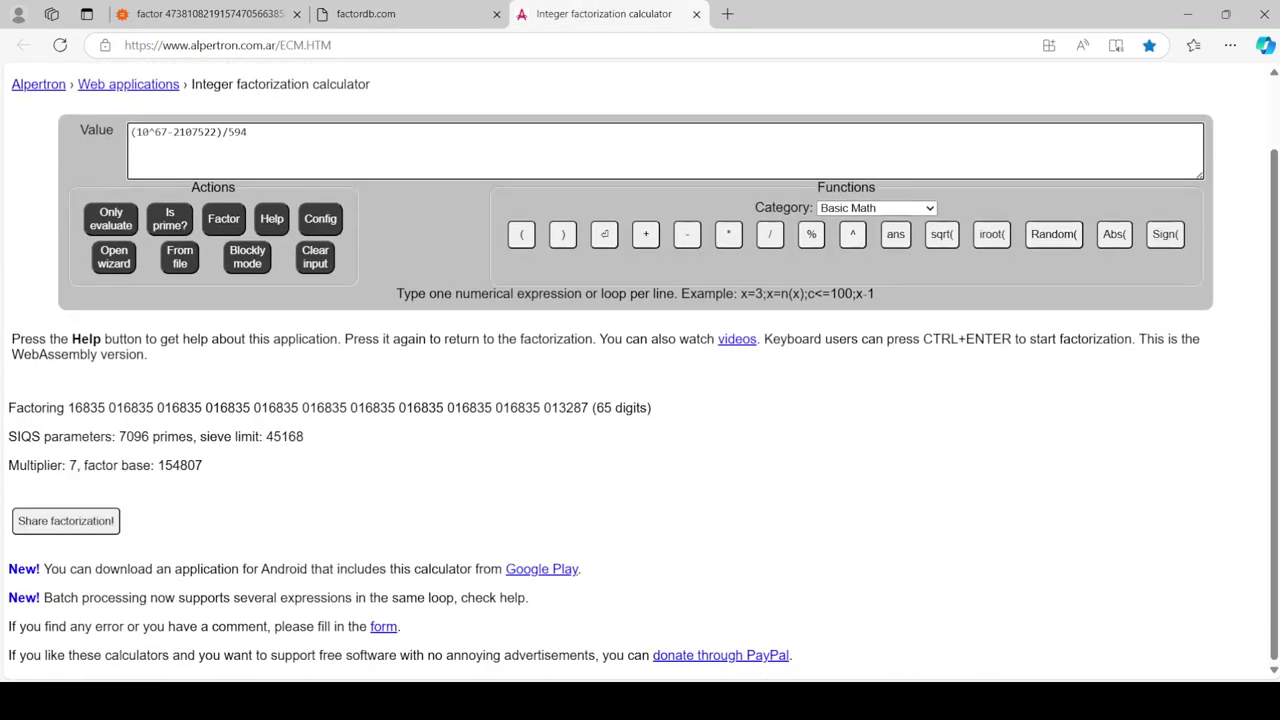
pyautogui.scroll(-1, 640, 400)
pyautogui.scroll(1, 640, 400)
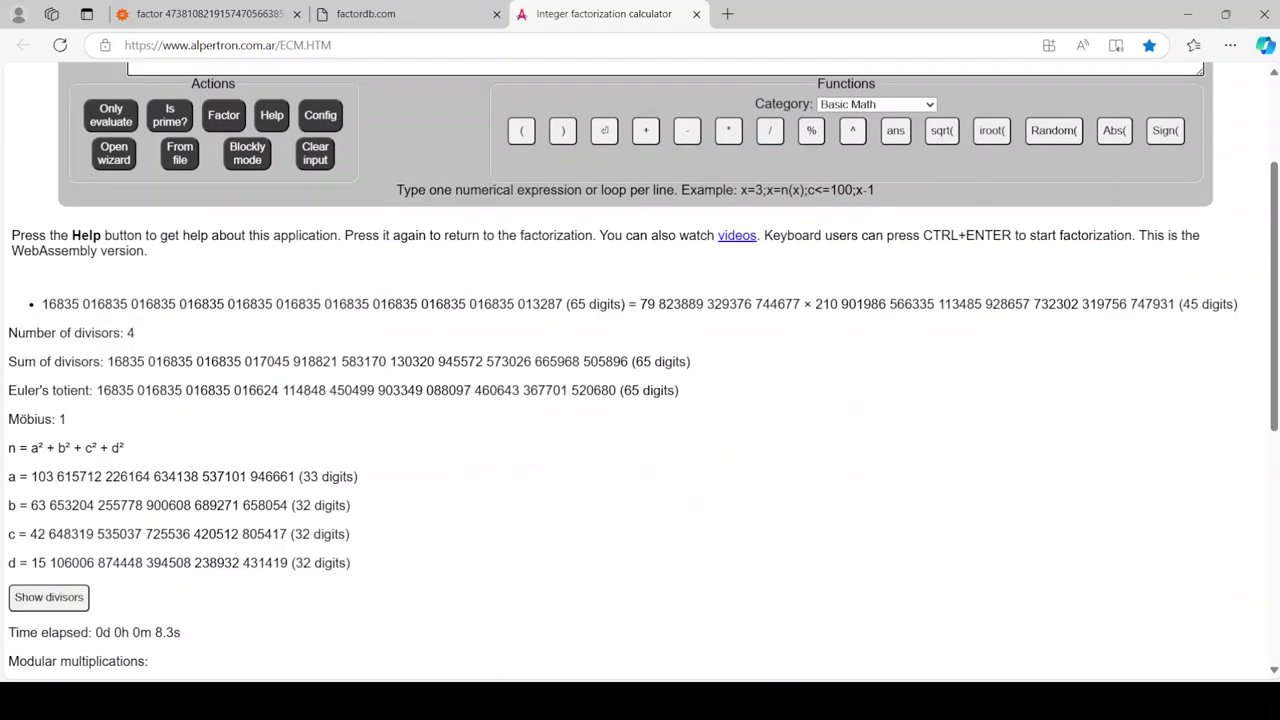
pyautogui.moveTo(640, 304); pyautogui.dragTo(1174, 304)
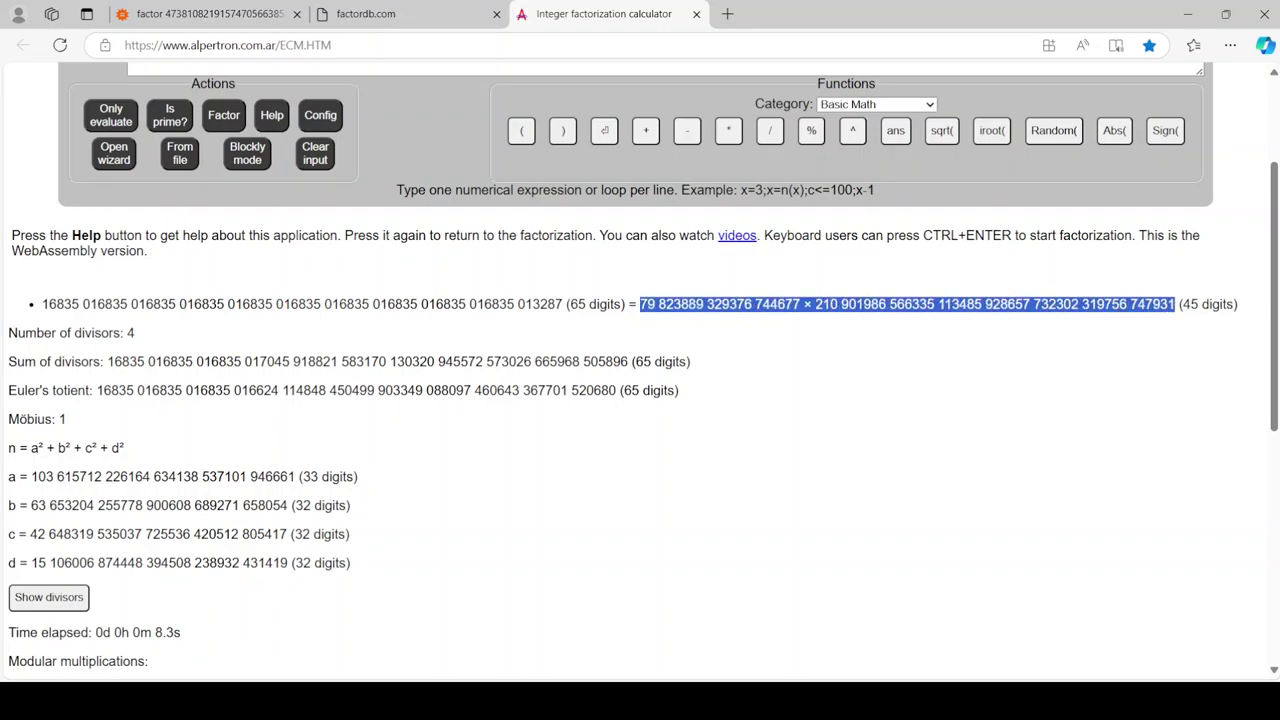
pyautogui.hotkey('alt', 'Tab')
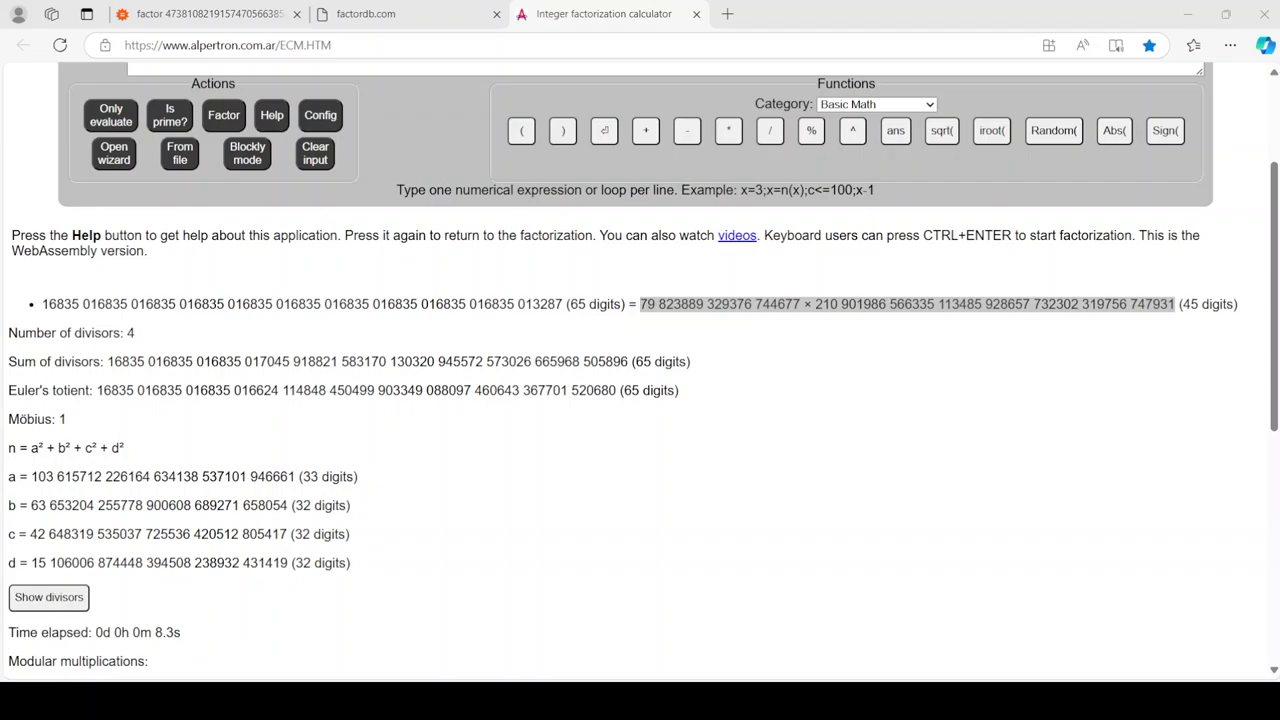
pyautogui.click(366, 13)
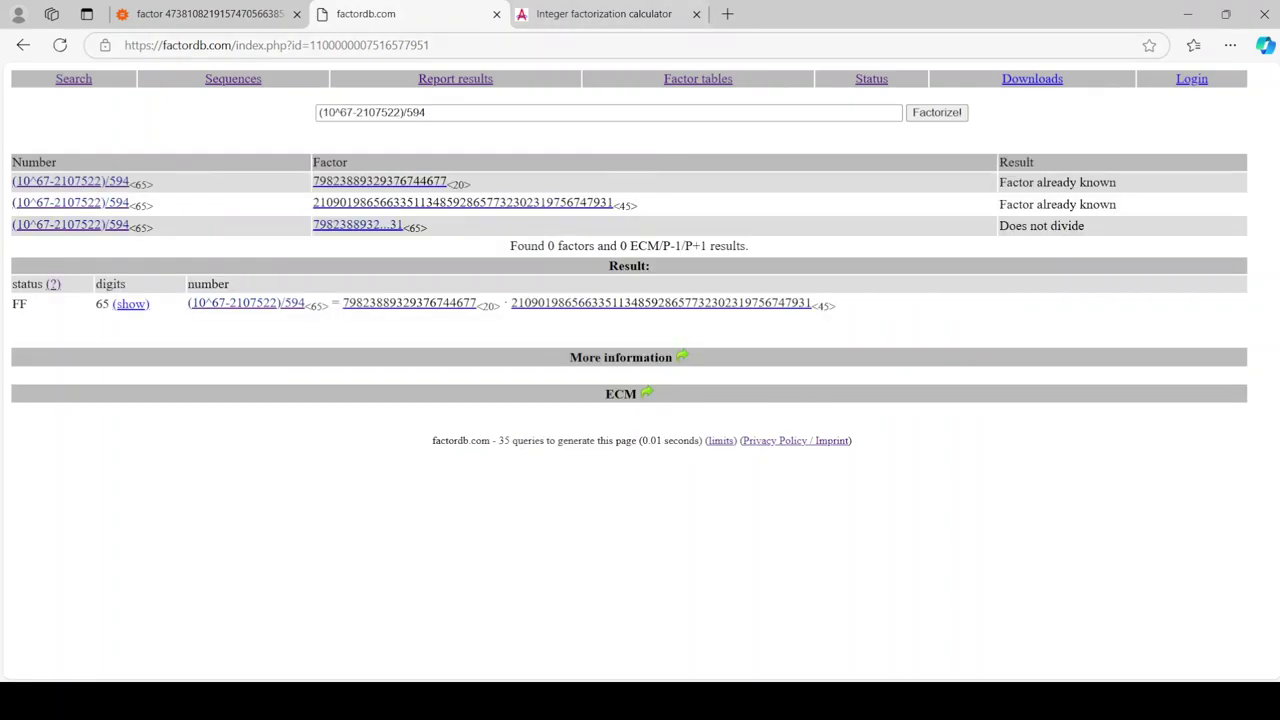
pyautogui.click(871, 78)
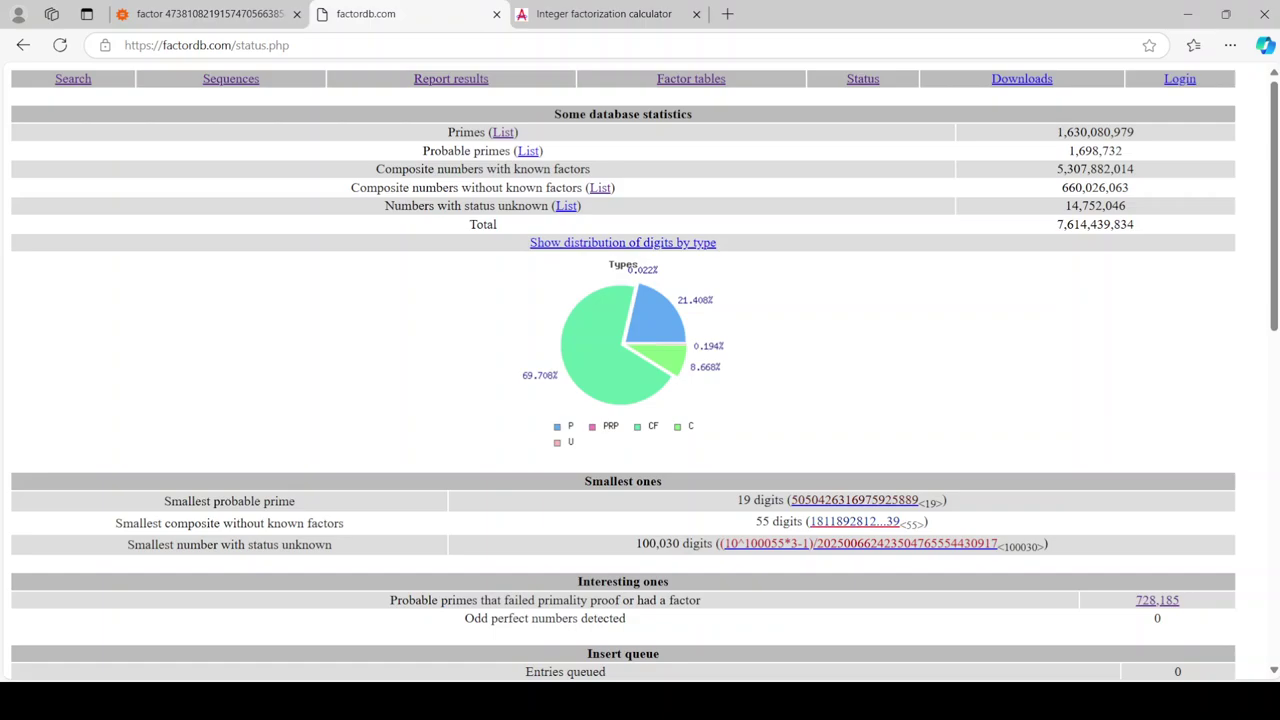
pyautogui.click(852, 521)
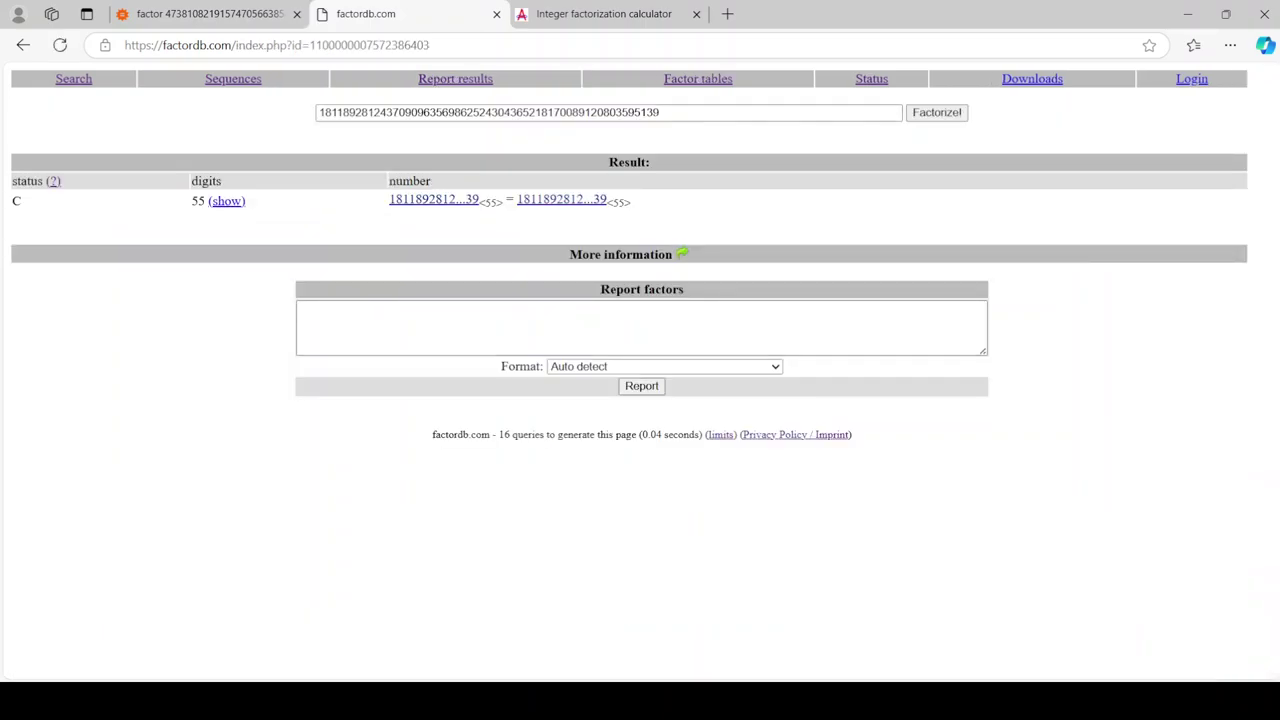
pyautogui.tripleClick(489, 112)
pyautogui.hotkey('ctrl', 'c')
pyautogui.click(604, 13)
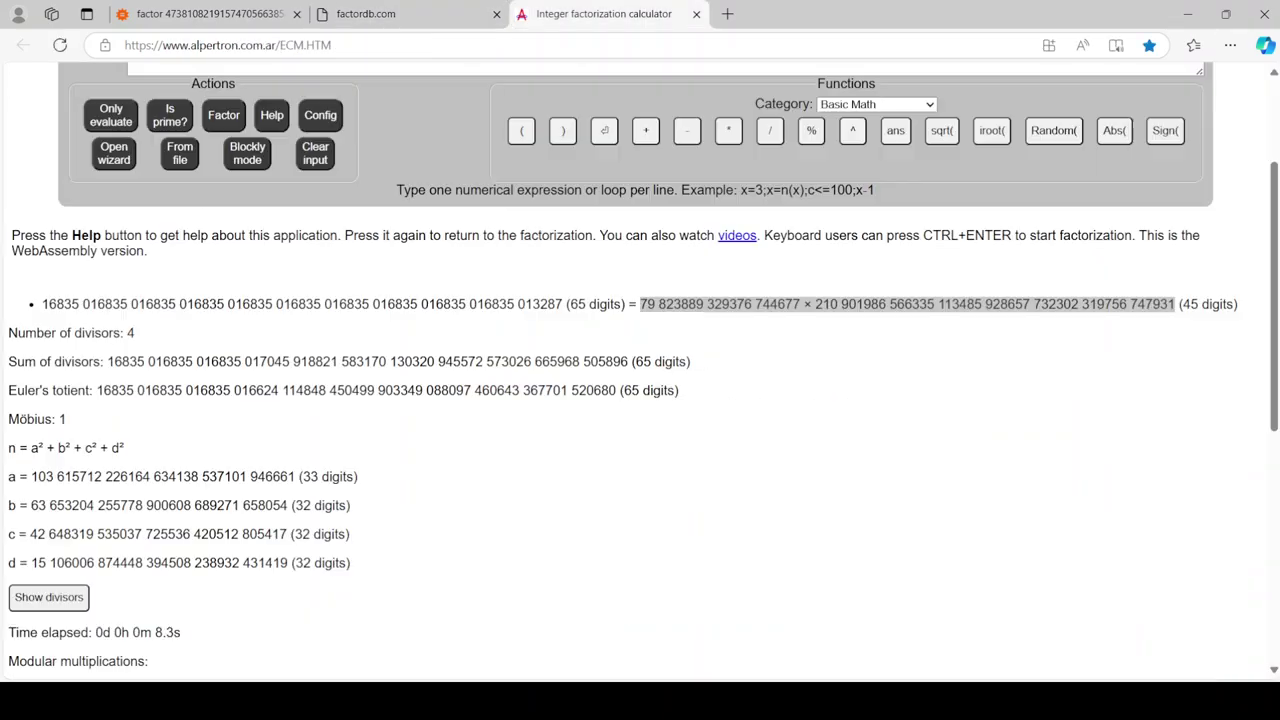
pyautogui.scroll(3, 640, 300)
pyautogui.tripleClick(400, 220)
pyautogui.hotkey('ctrl', 'v')
pyautogui.hotkey('ctrl', 'Return')
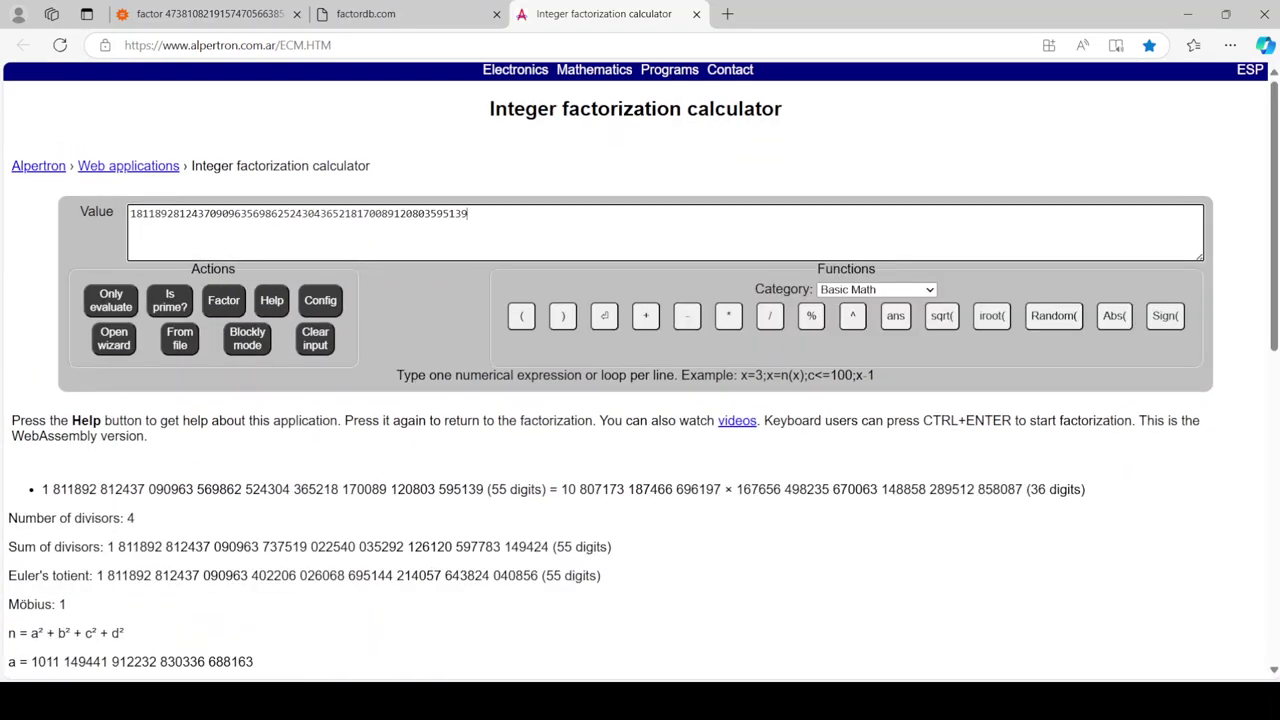
pyautogui.moveTo(561, 489); pyautogui.dragTo(1022, 489)
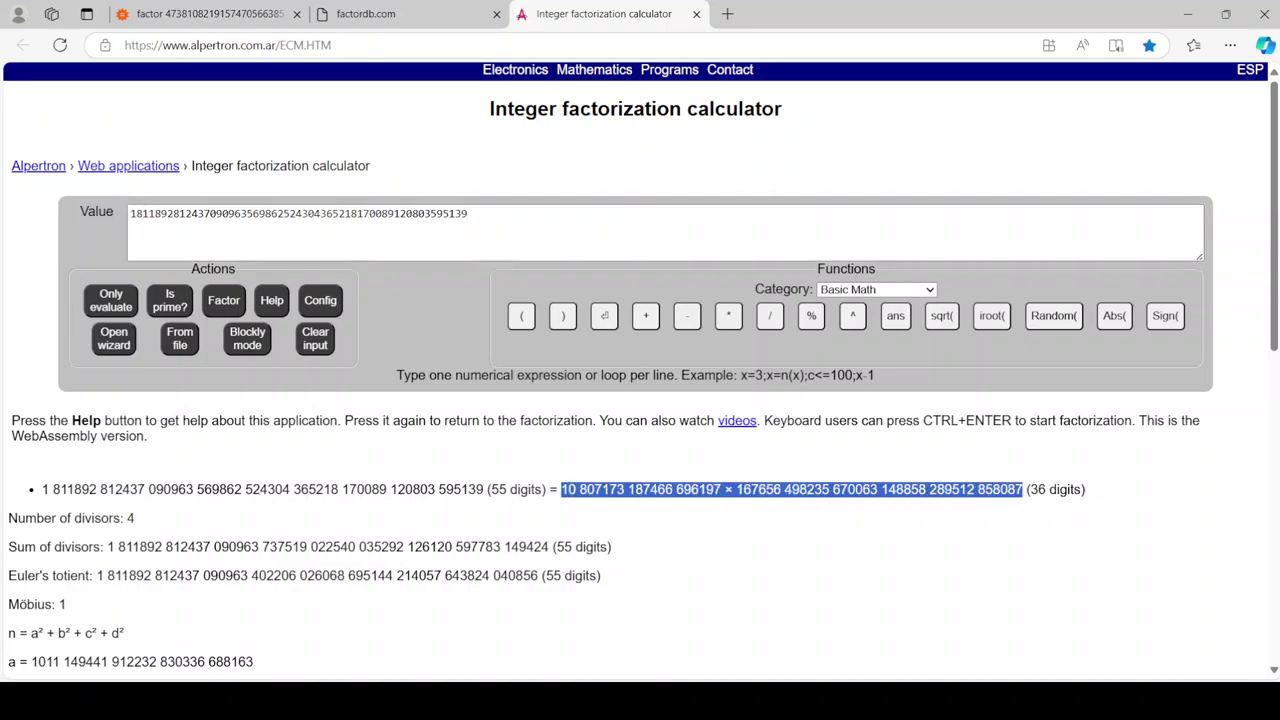
pyautogui.hotkey('alt', 'Tab')
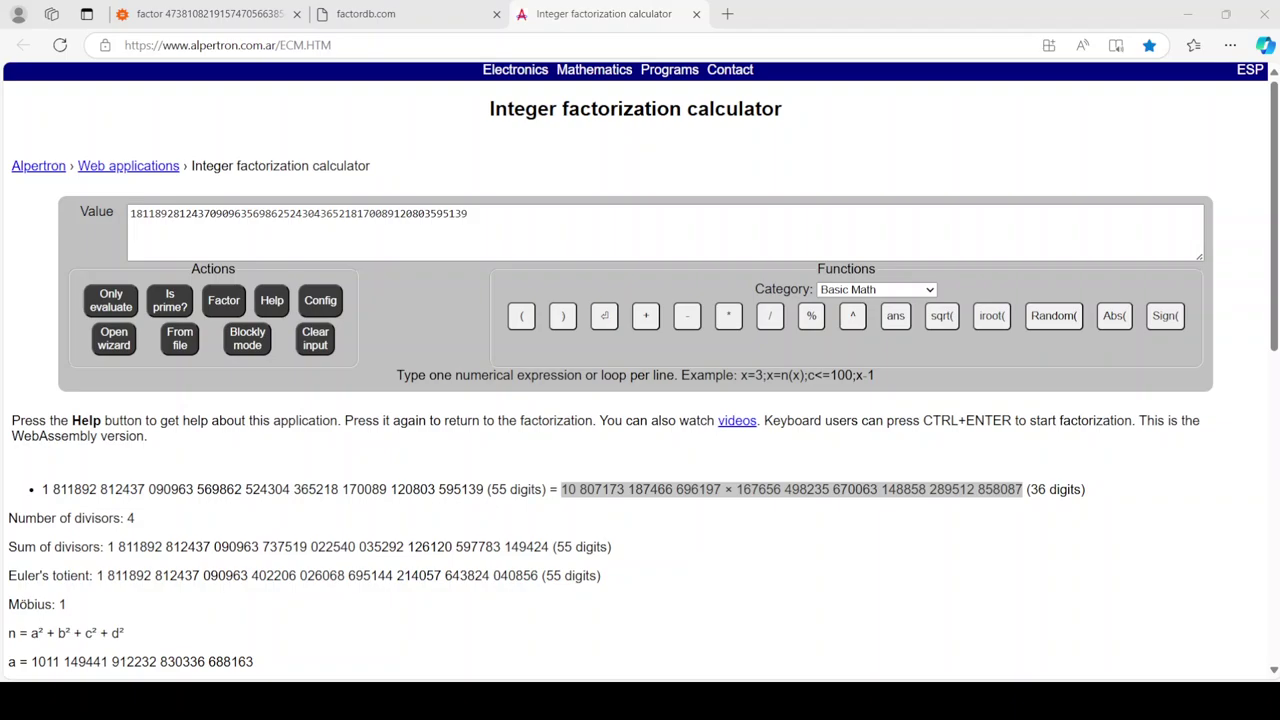
pyautogui.click(366, 13)
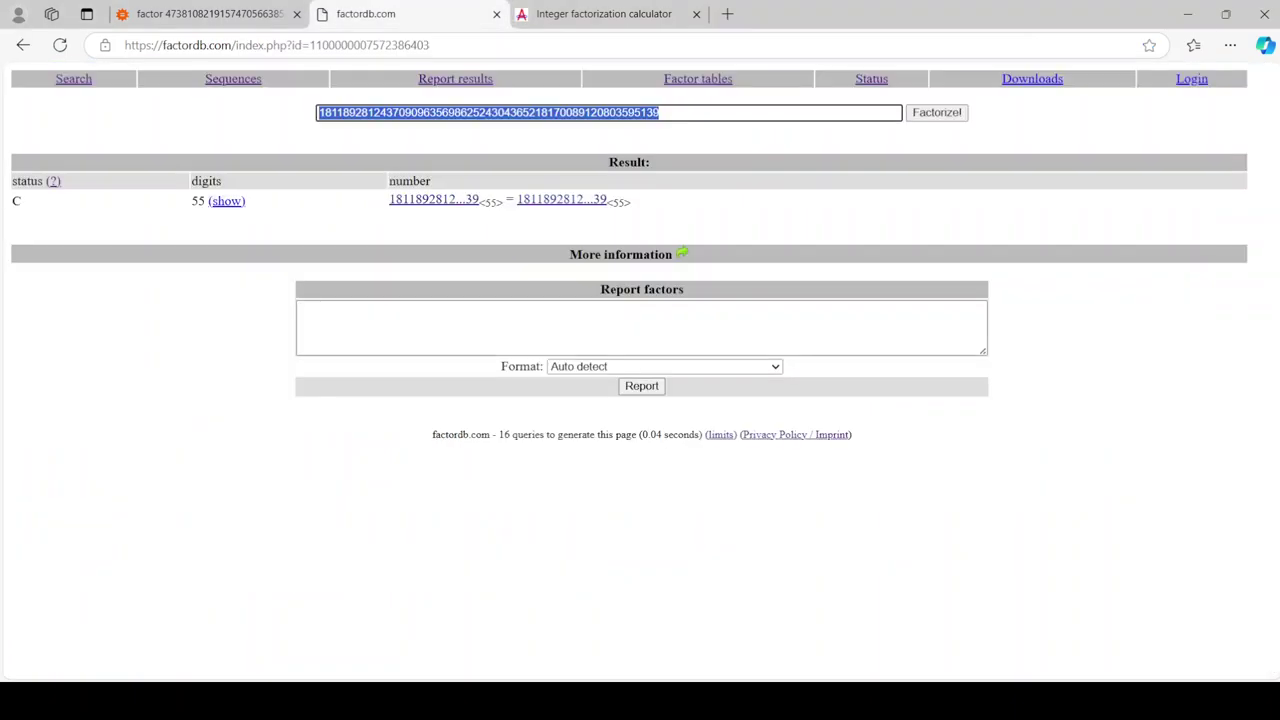
pyautogui.click(641, 325)
pyautogui.hotkey('ctrl', 'v')
pyautogui.press('Tab')
pyautogui.press('Tab')
pyautogui.press('Return')
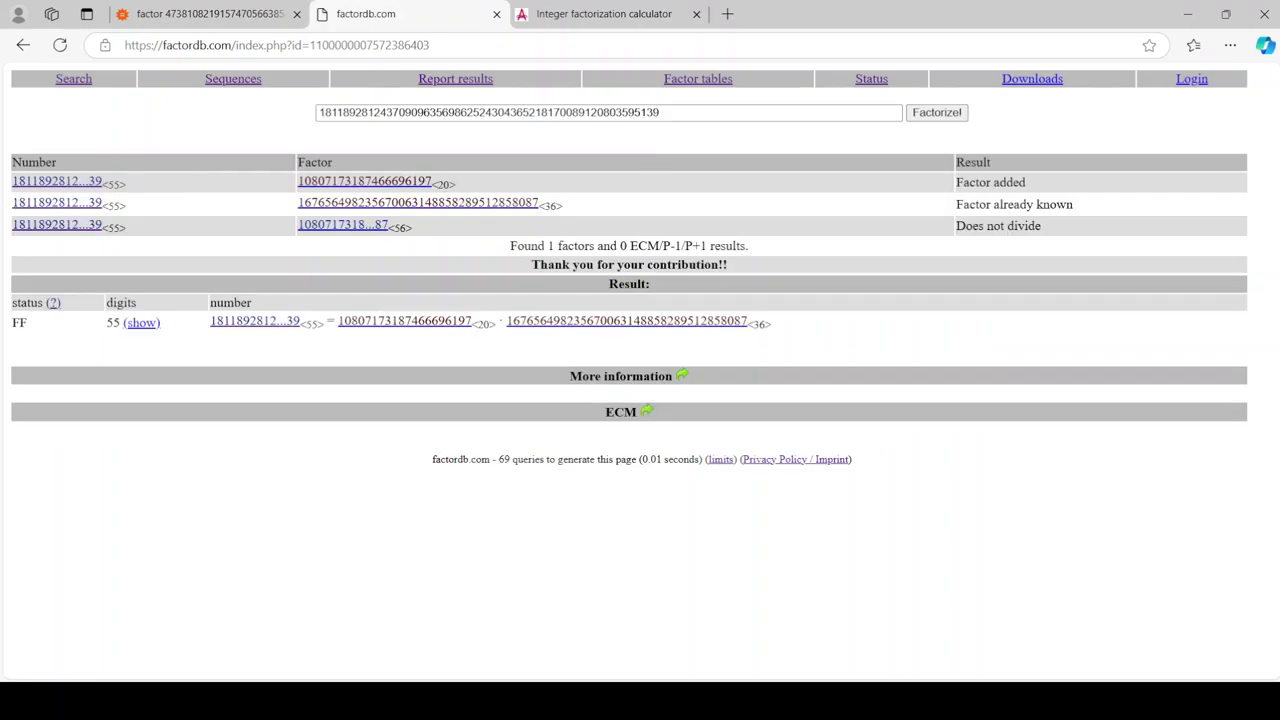